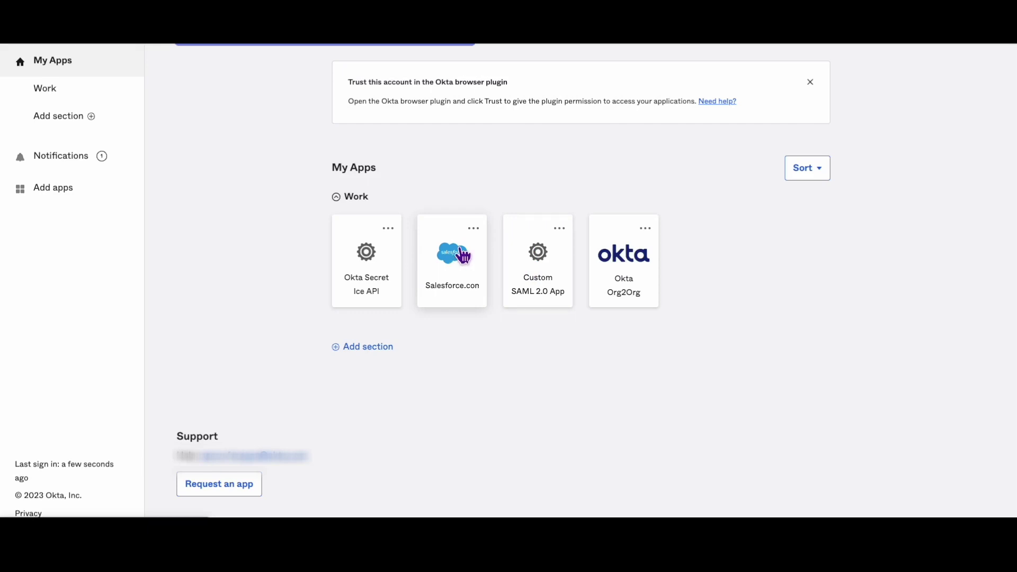
# Turn on 'Auto-launch this app when I sign in' for the Salesforce.com tile and save
pyautogui.click(472, 232)
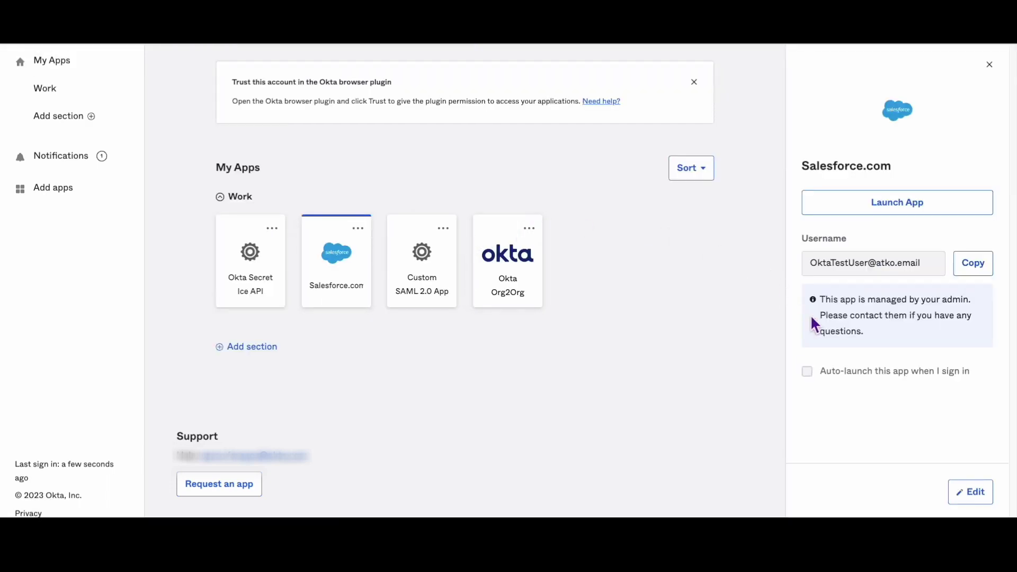
pyautogui.click(979, 494)
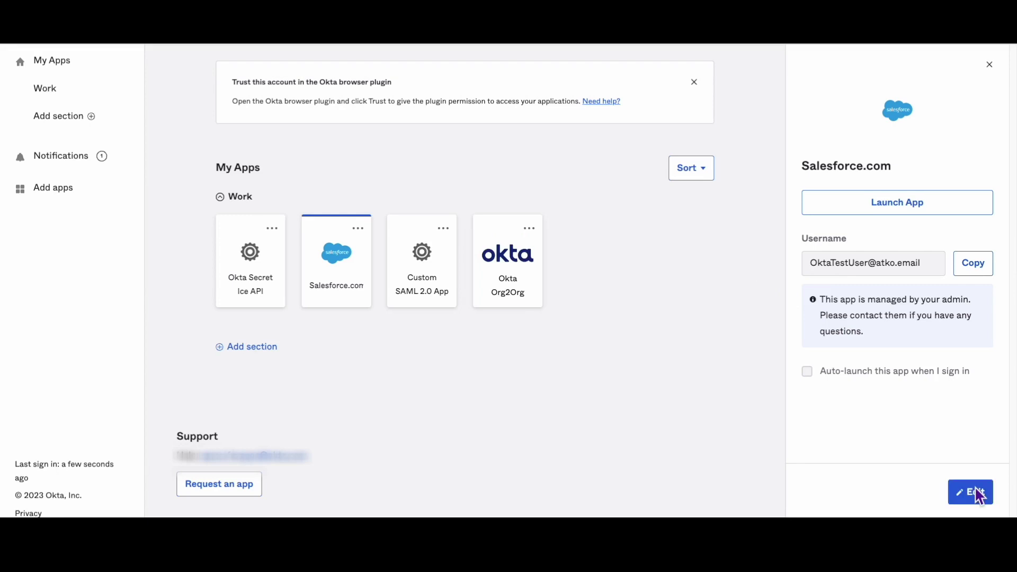
pyautogui.click(976, 493)
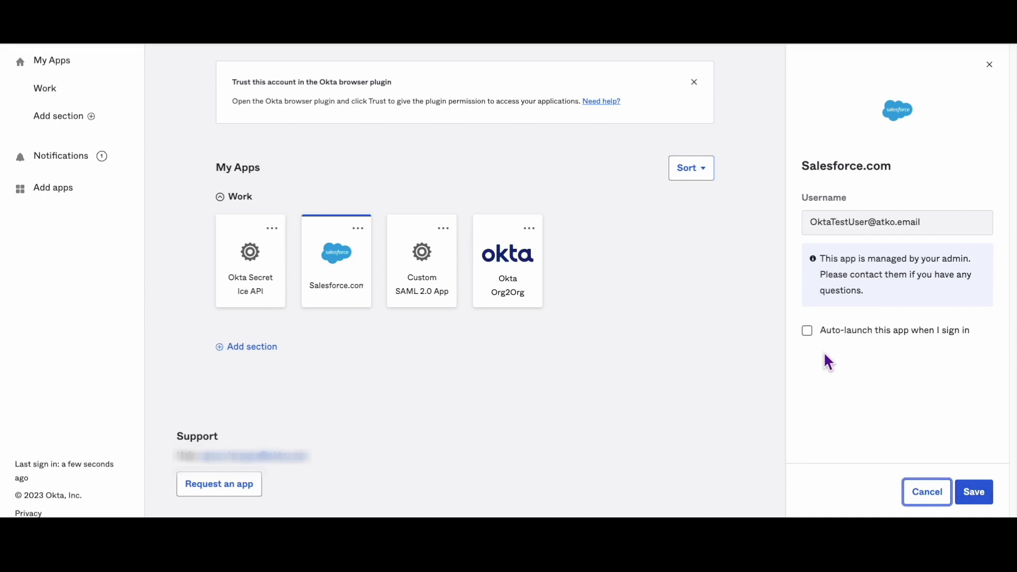
pyautogui.click(807, 332)
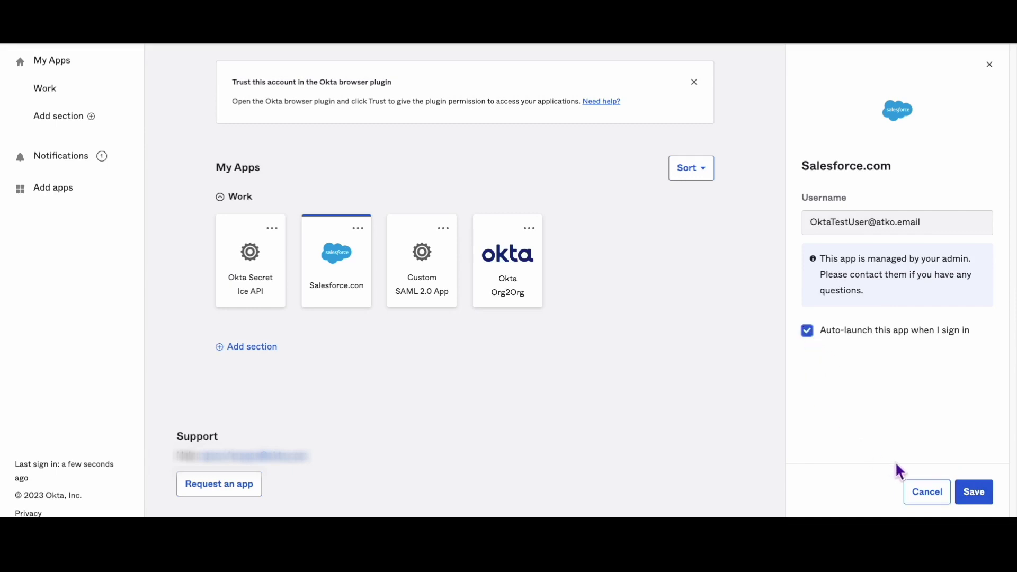
pyautogui.click(970, 498)
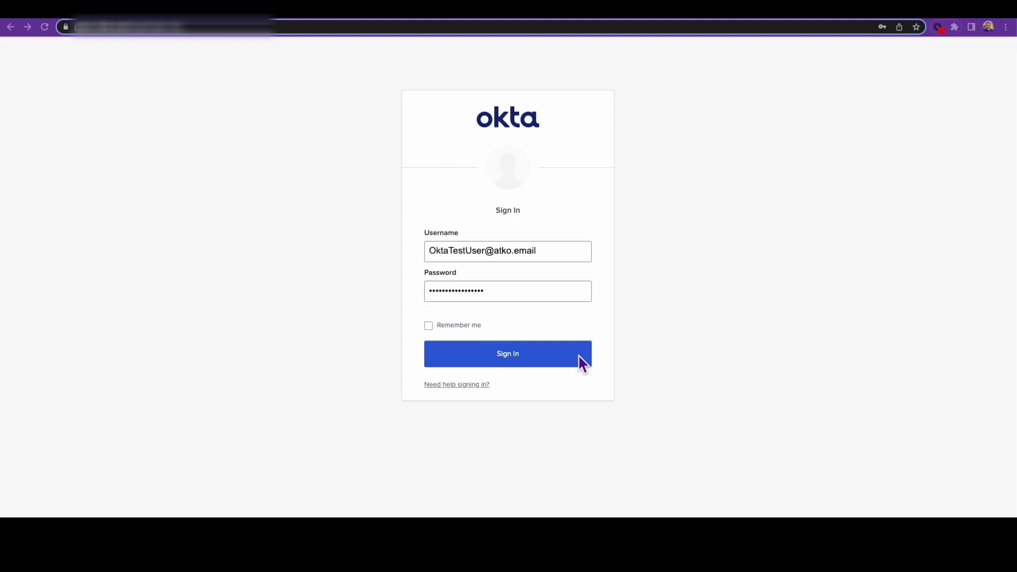
# Submit the Okta sign-in with the filled-in credentials to reload My Apps
pyautogui.click(560, 366)
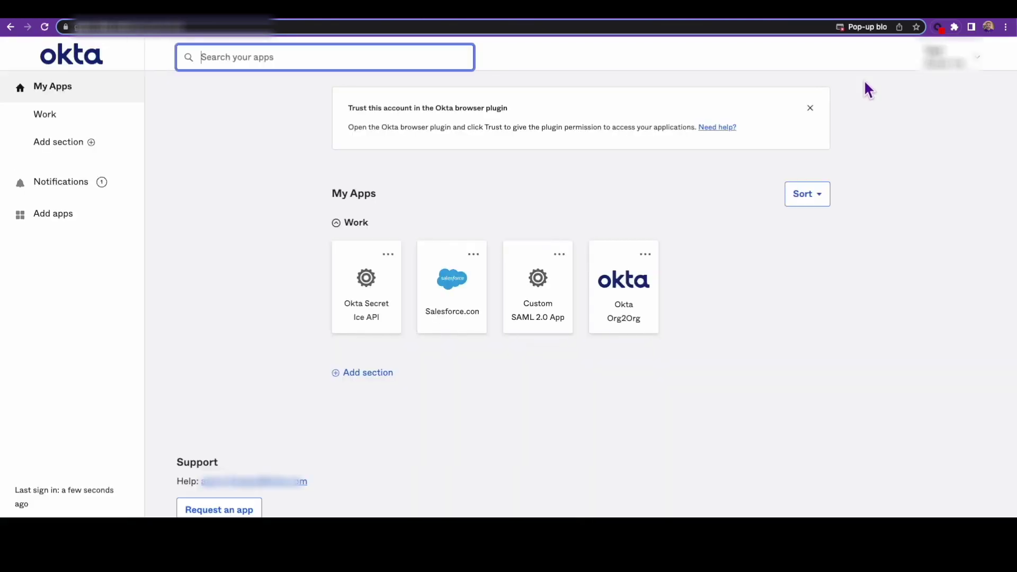
# Set Chrome to always allow pop-ups and redirects from Okta, then open the account menu
pyautogui.click(883, 28)
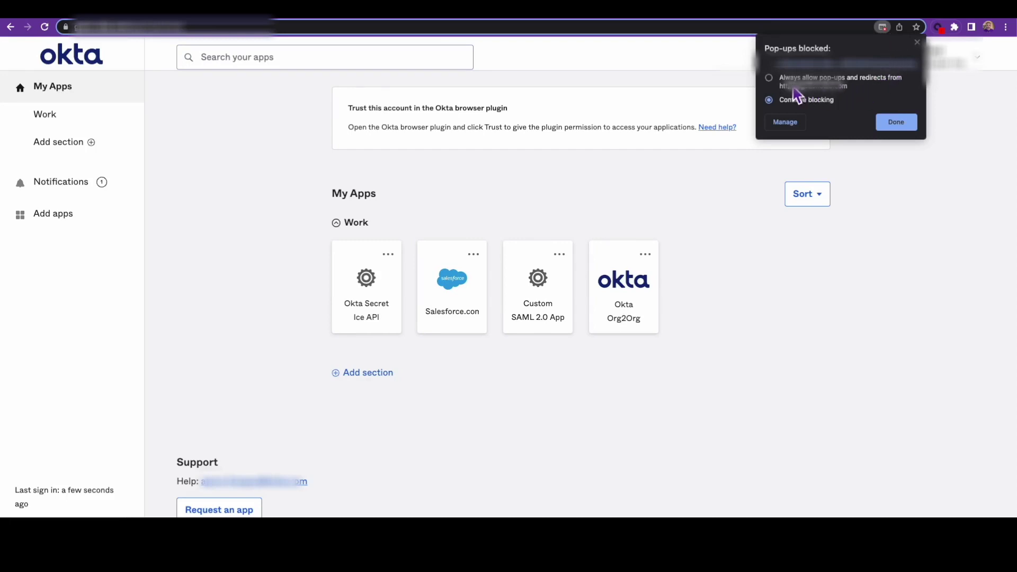
pyautogui.click(769, 78)
pyautogui.click(893, 124)
pyautogui.click(935, 61)
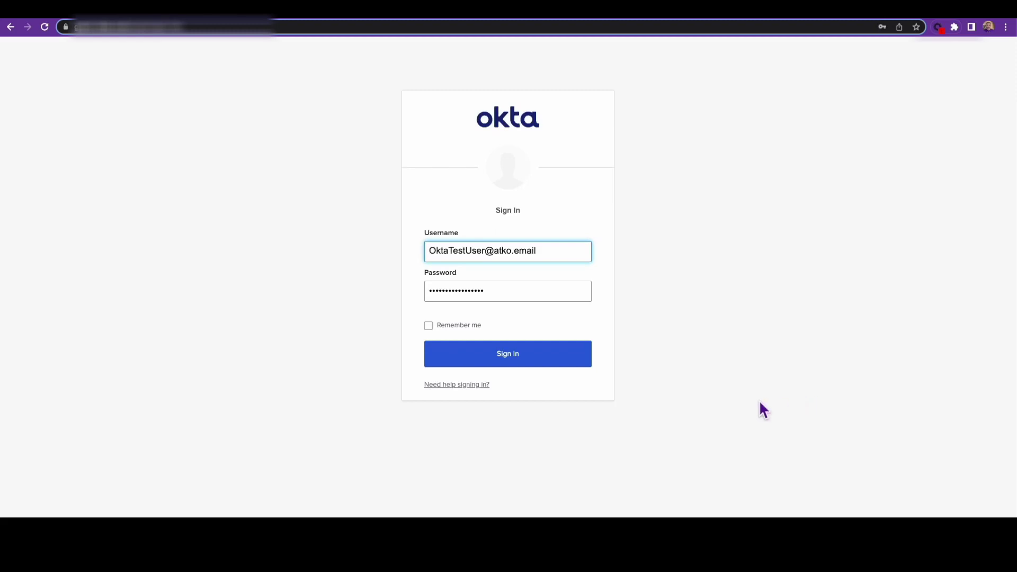
# Submit the Okta sign-in again with the filled-in credentials
pyautogui.click(518, 366)
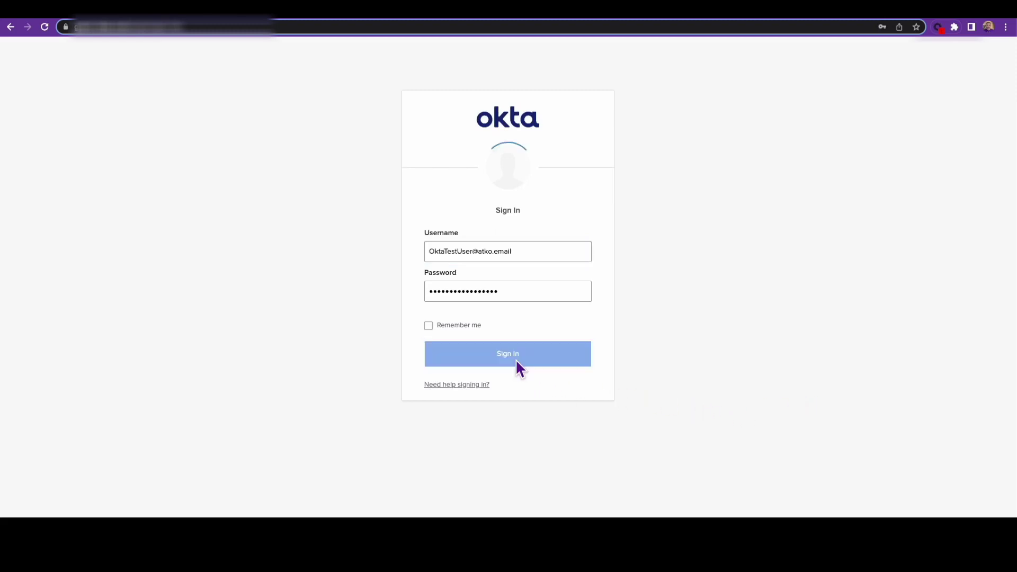